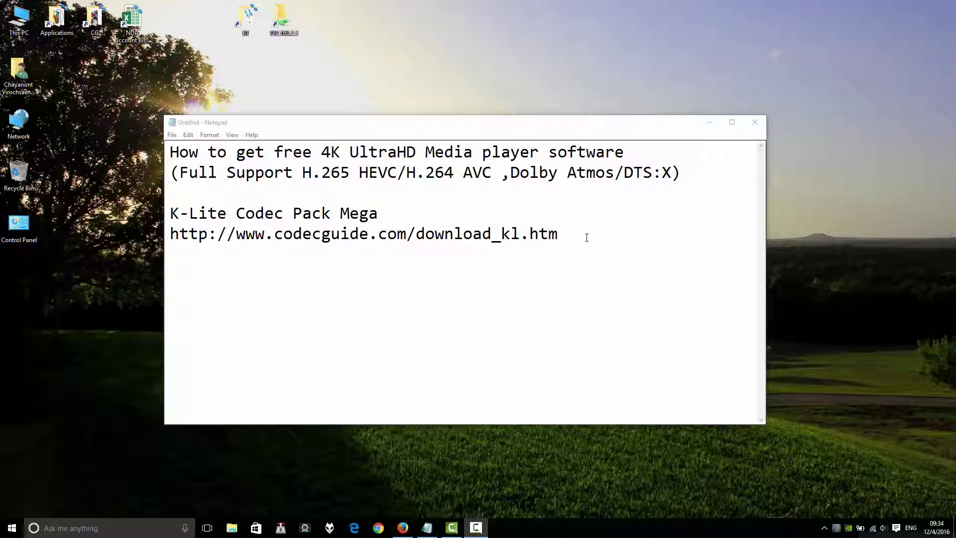
pyautogui.moveTo(586, 237); pyautogui.dragTo(170, 234)
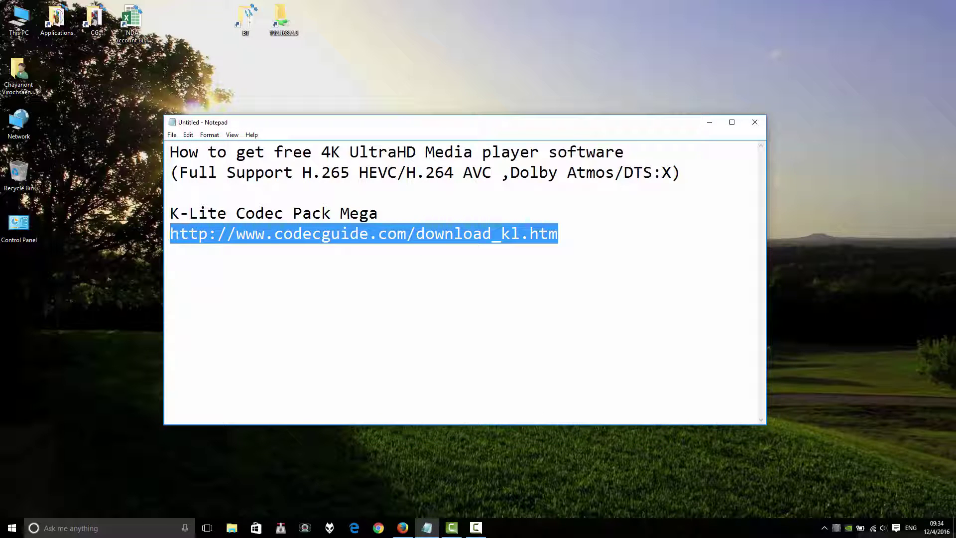
# Switch to Firefox, scroll the codecguide download page to the Mega variant and open its download page
pyautogui.click(403, 528)
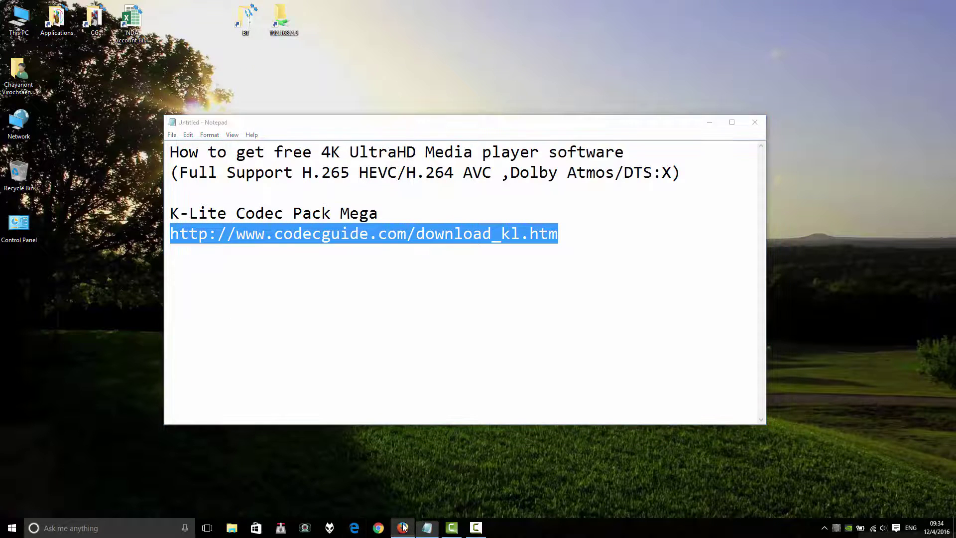
pyautogui.click(324, 61)
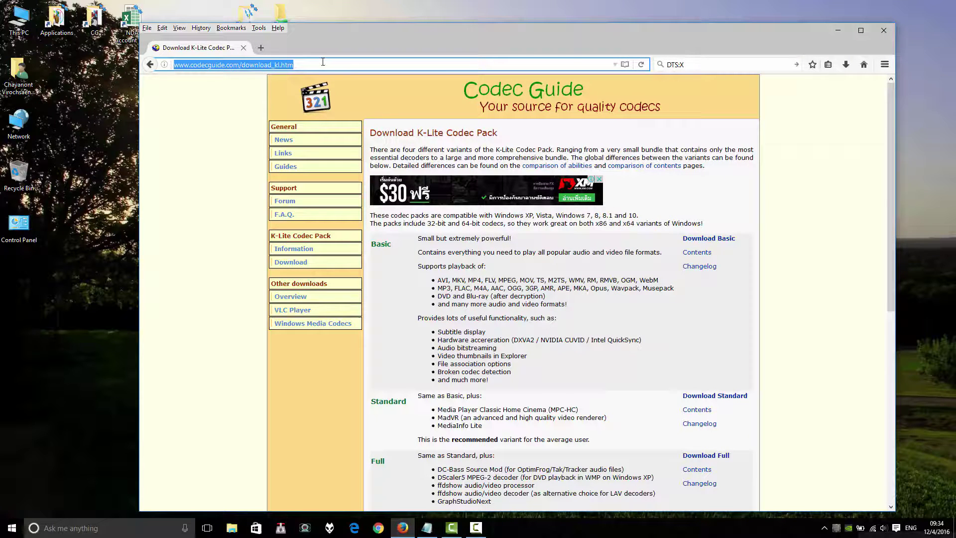
pyautogui.click(205, 143)
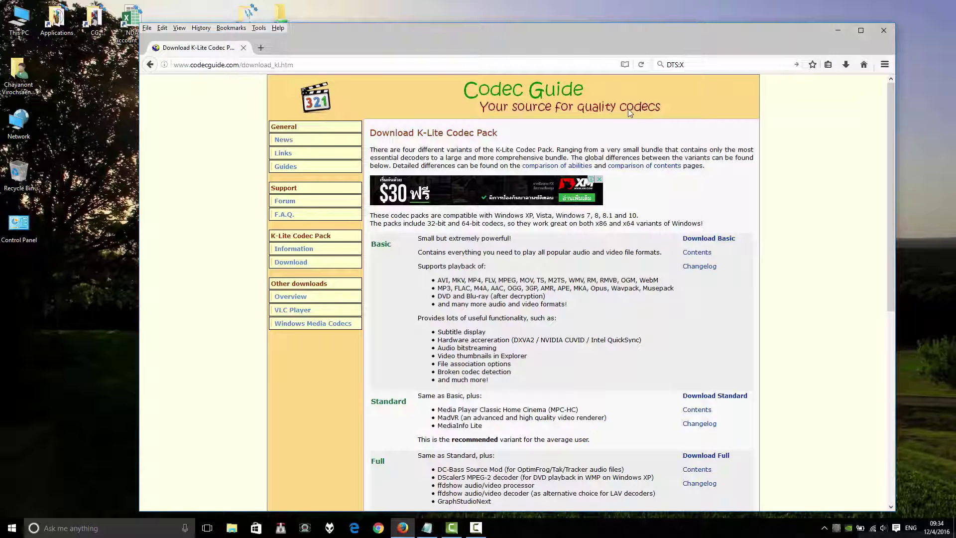
pyautogui.scroll(-3, 648, 111)
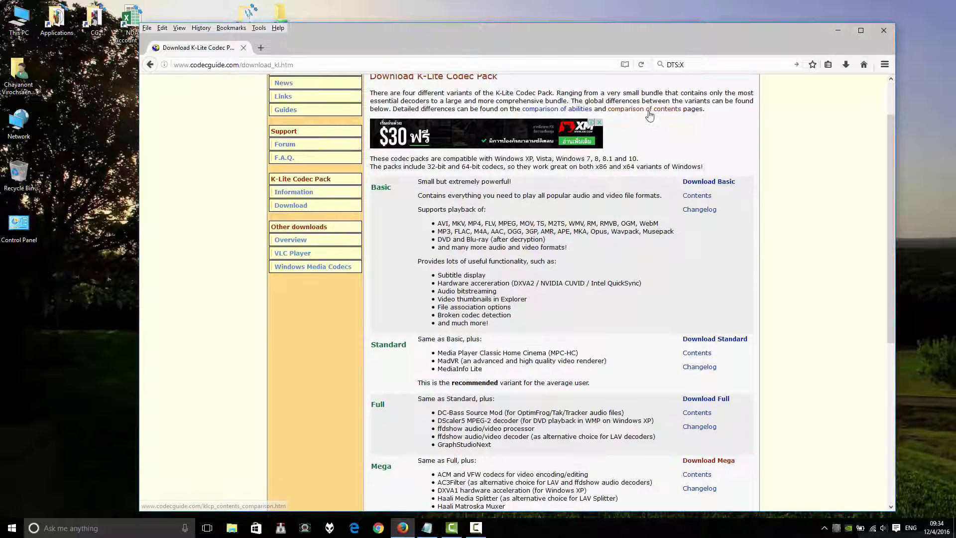
pyautogui.scroll(-1, 648, 114)
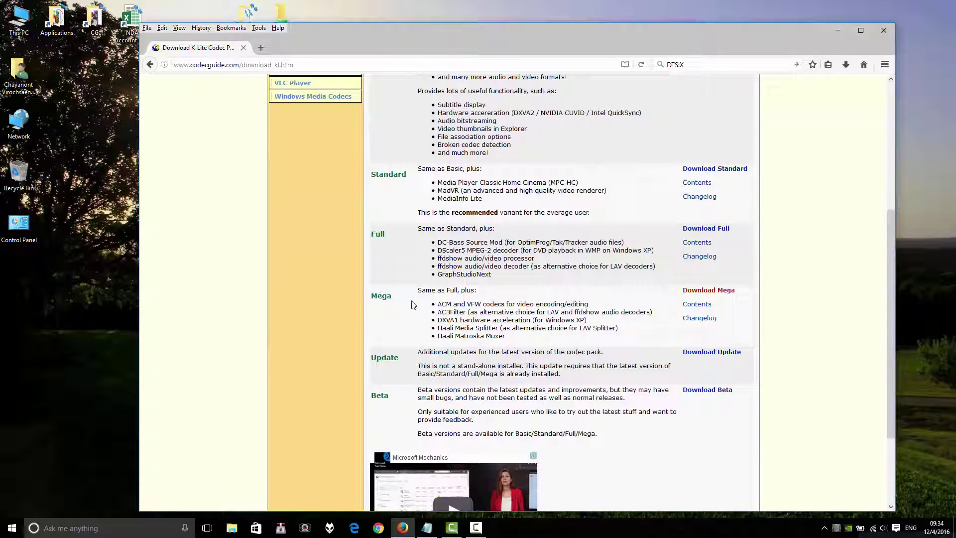
pyautogui.moveTo(419, 293); pyautogui.dragTo(502, 305)
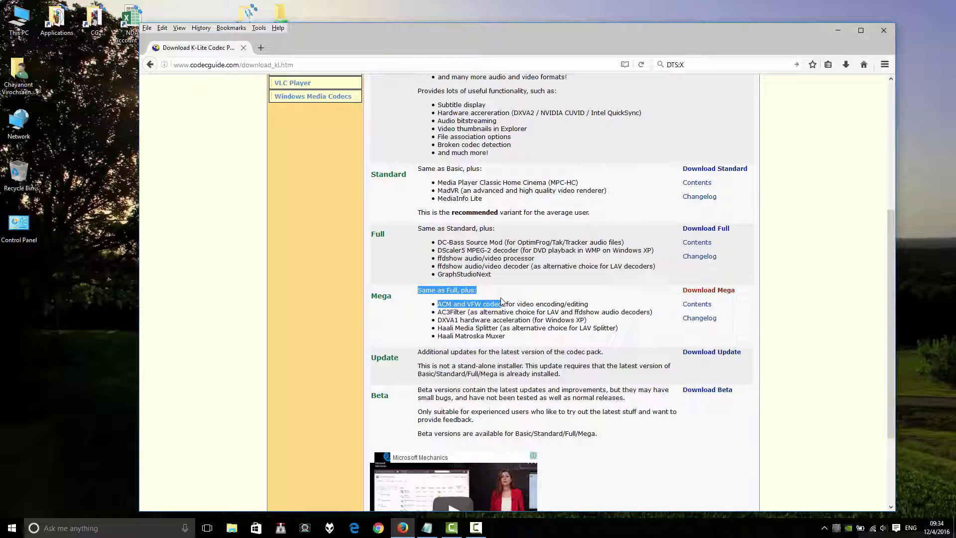
pyautogui.click(548, 306)
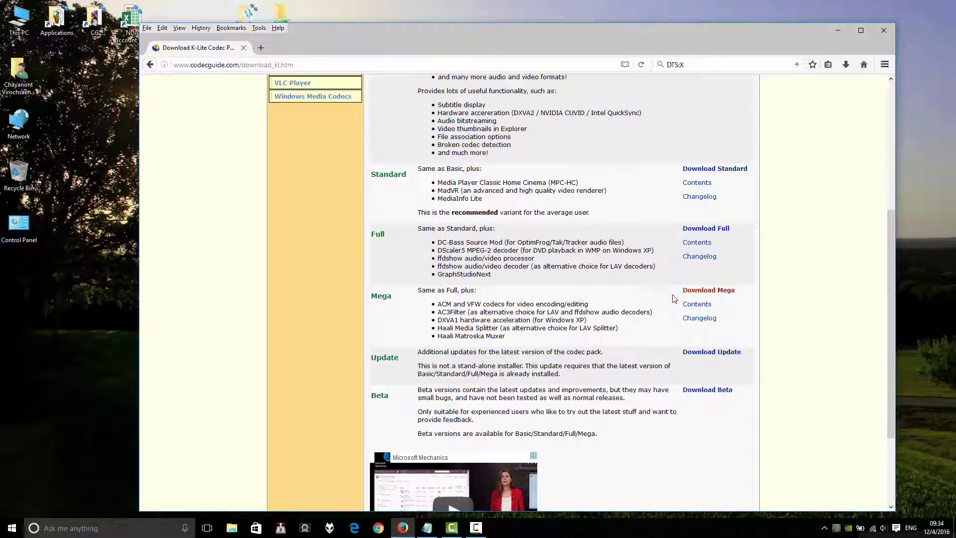
pyautogui.click(700, 293)
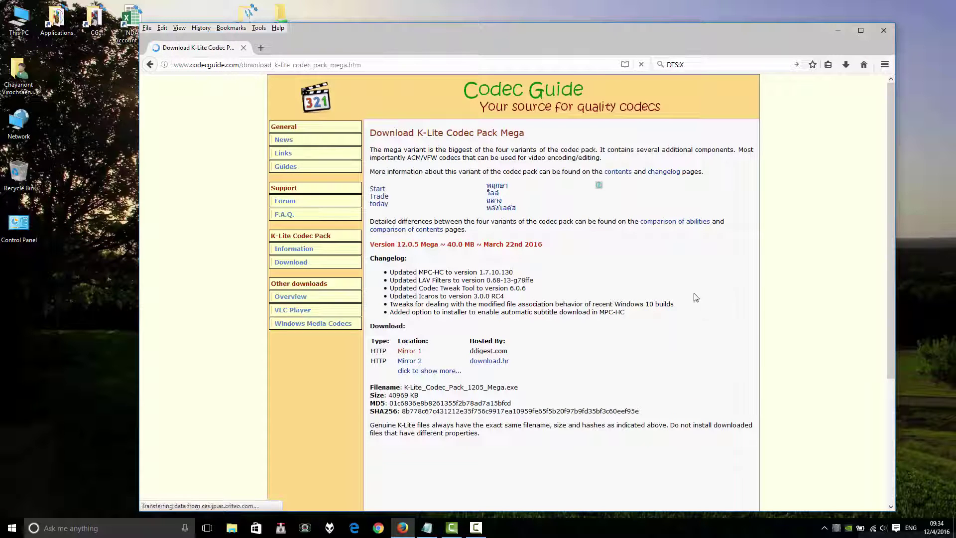
# Open the Mirror 1 Digital Digest page and start downloading the 40 MB K-Lite_Codec_Pack_1205_Mega.exe
pyautogui.click(418, 354)
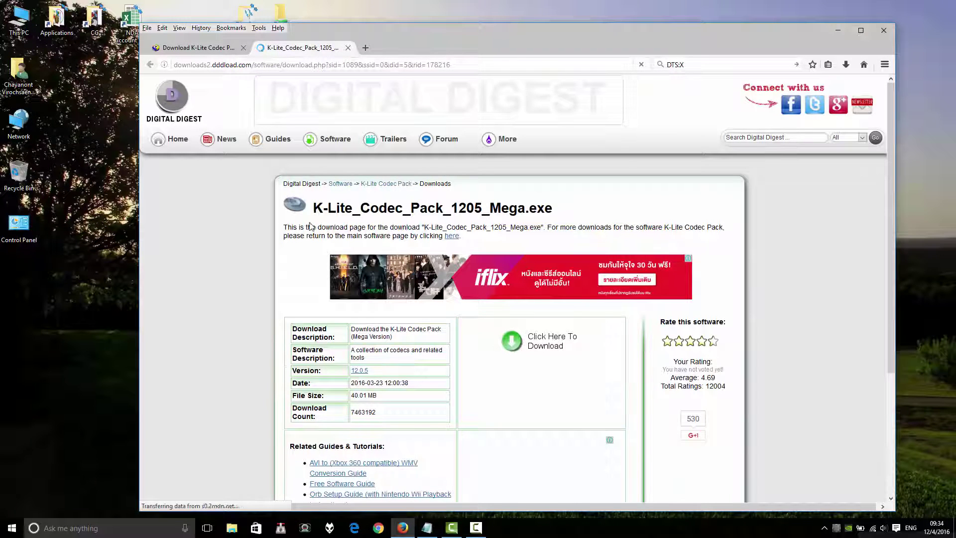
pyautogui.scroll(-2, 312, 228)
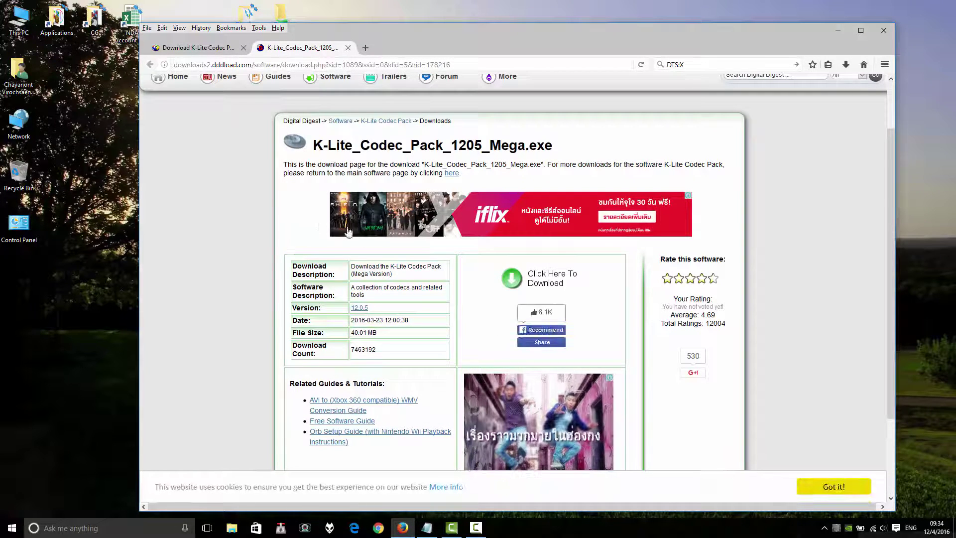
pyautogui.moveTo(291, 334); pyautogui.dragTo(363, 334)
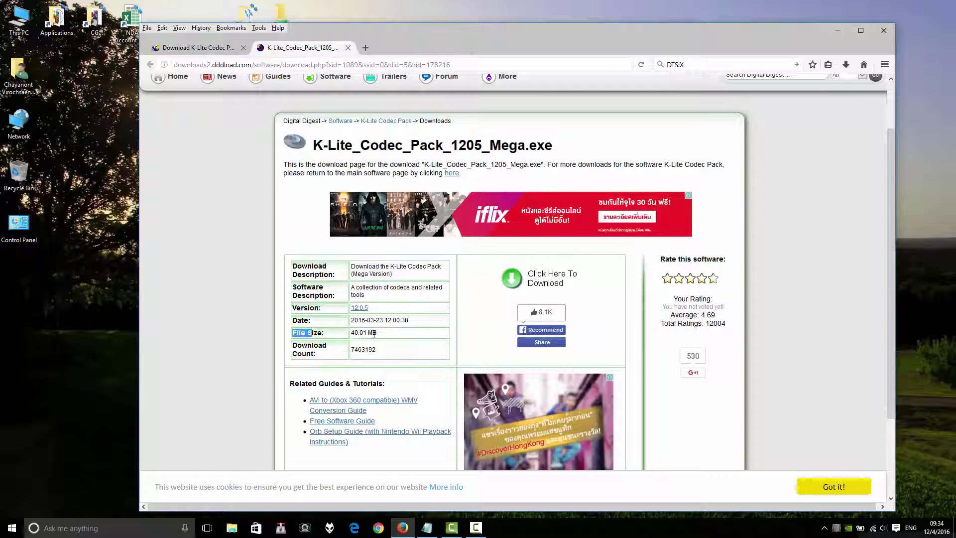
pyautogui.moveTo(393, 335); pyautogui.dragTo(354, 335)
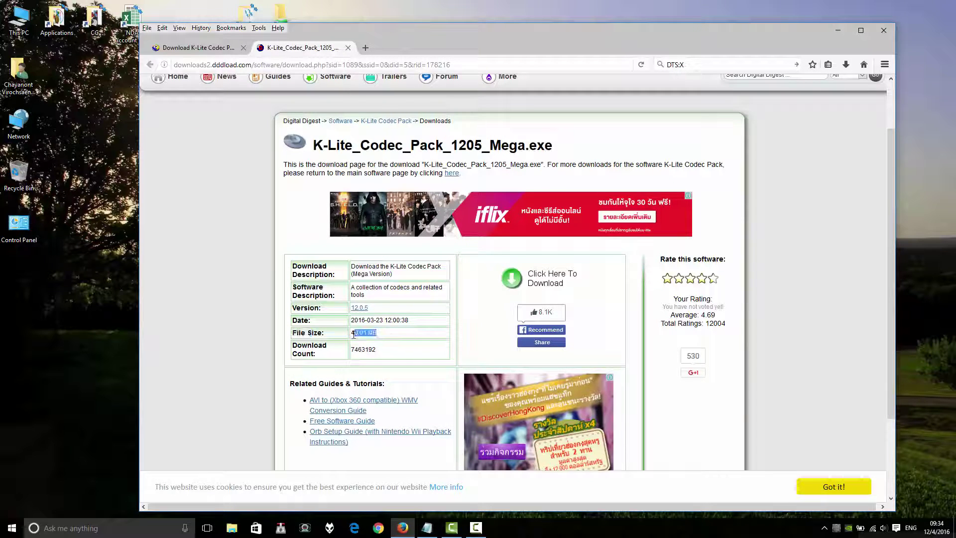
pyautogui.click(354, 335)
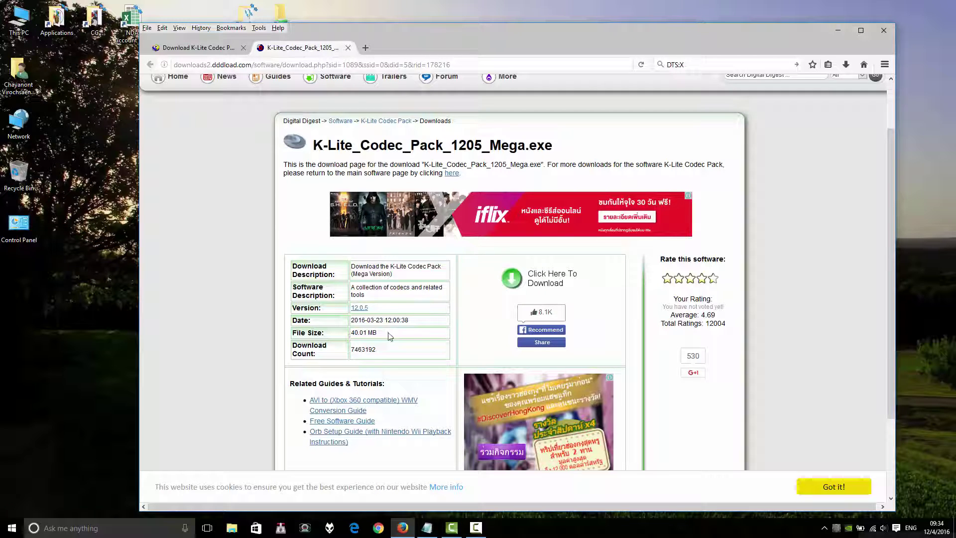
pyautogui.click(542, 281)
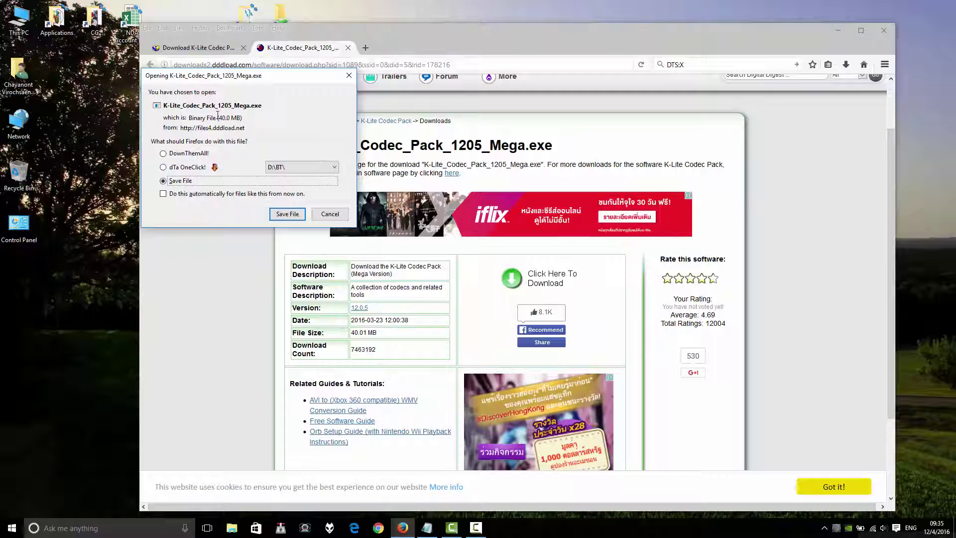
# Save the installer with dTa OneClick! into the D:\App Setup\ folder
pyautogui.moveTo(239, 84); pyautogui.dragTo(238, 103)
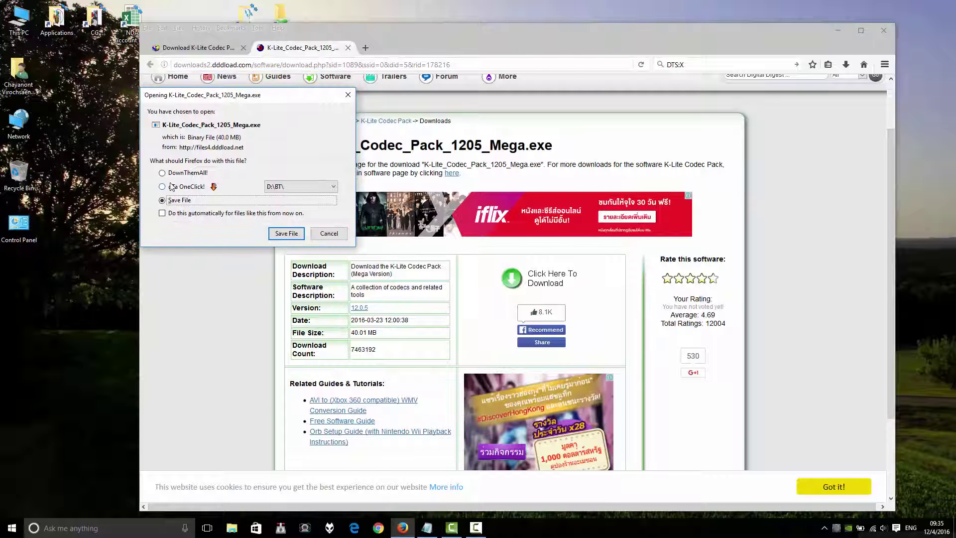
pyautogui.click(173, 187)
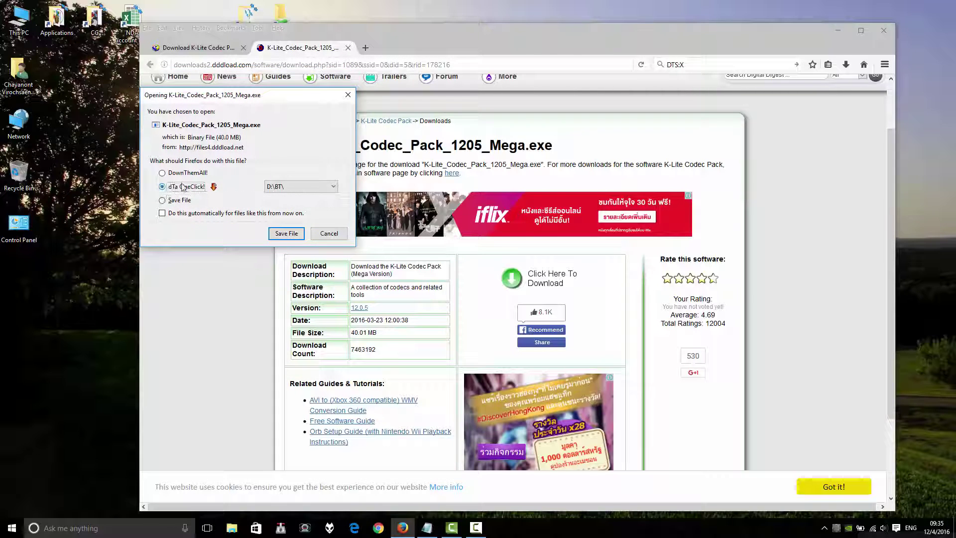
pyautogui.click(291, 189)
pyautogui.click(286, 210)
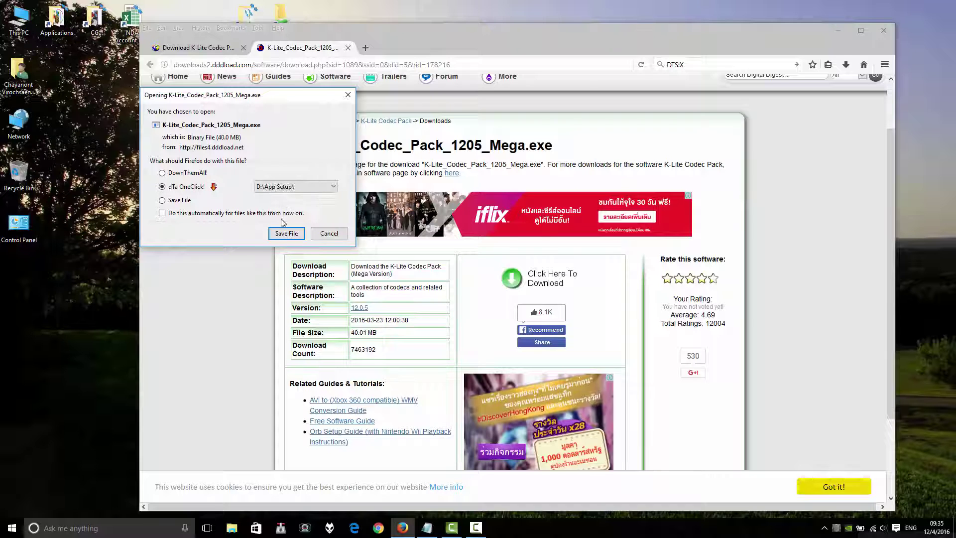
pyautogui.click(285, 233)
pyautogui.moveTo(613, 224); pyautogui.dragTo(472, 197)
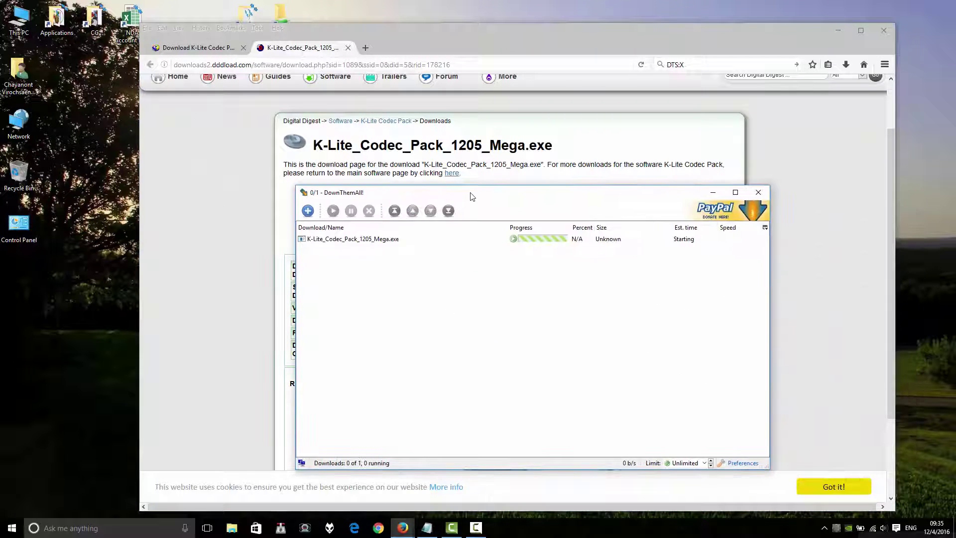
# Select the K-Lite download in DownThemAll and wait until all 40.01 MB reach 100% Complete
pyautogui.click(387, 240)
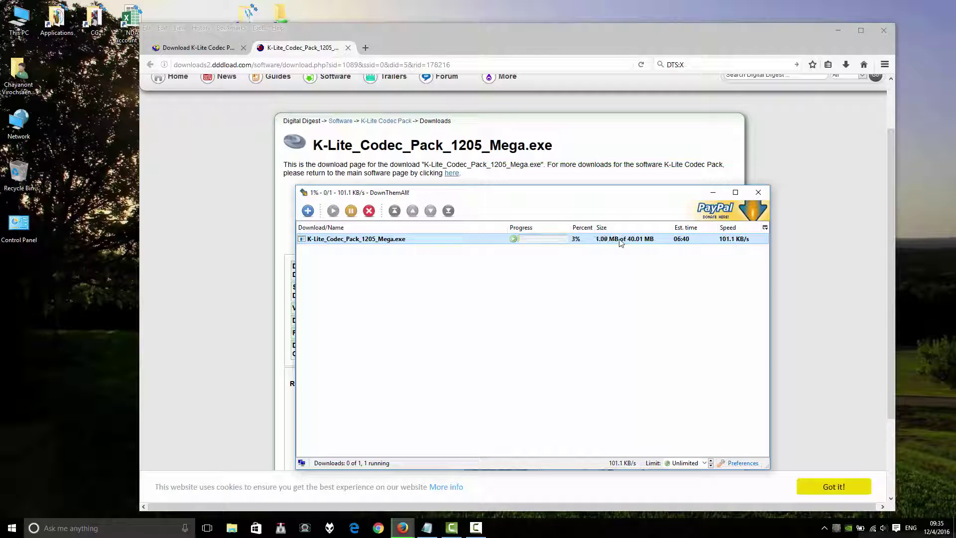
pyautogui.moveTo(599, 244)
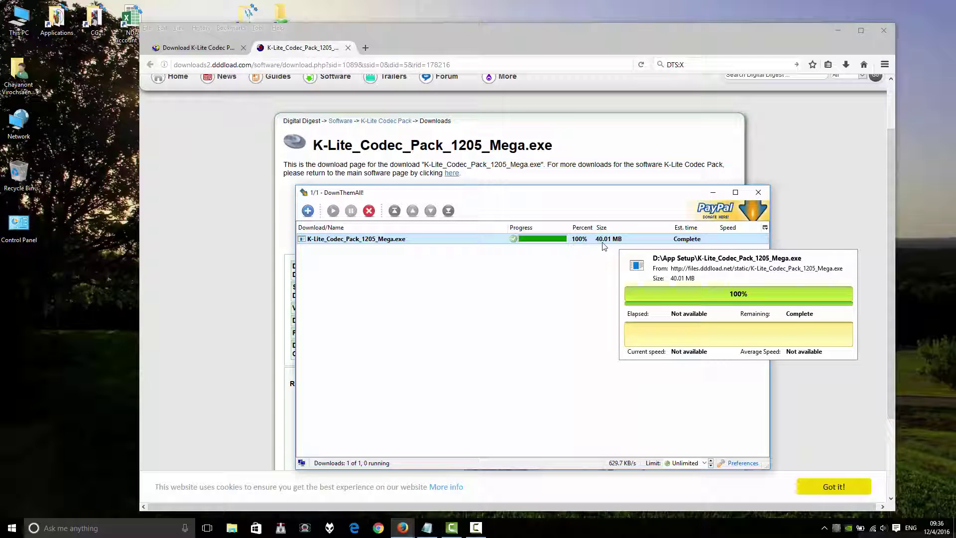
# Open the download's folder D:\App Setup and run K-Lite_Codec_Pack_1205_Mega.exe
pyautogui.rightClick(604, 242)
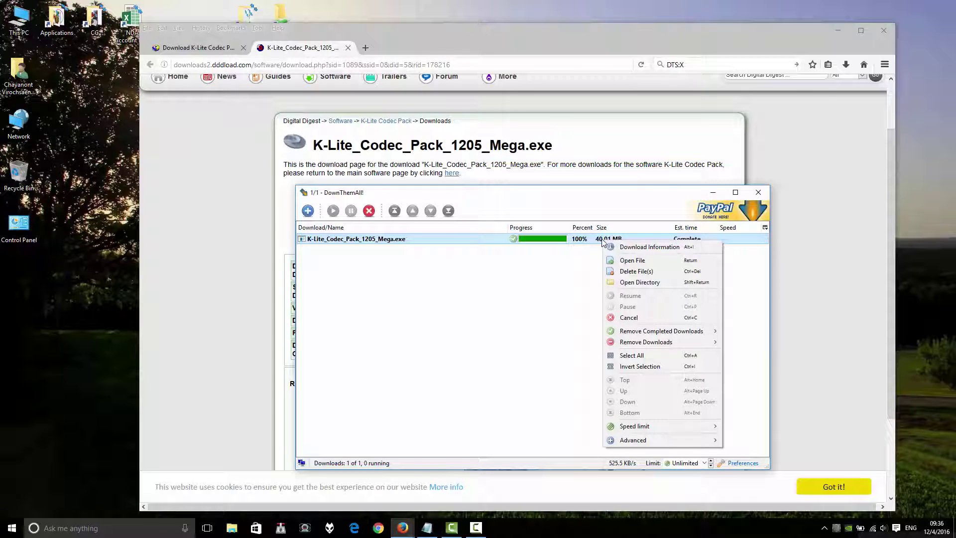
pyautogui.click(685, 285)
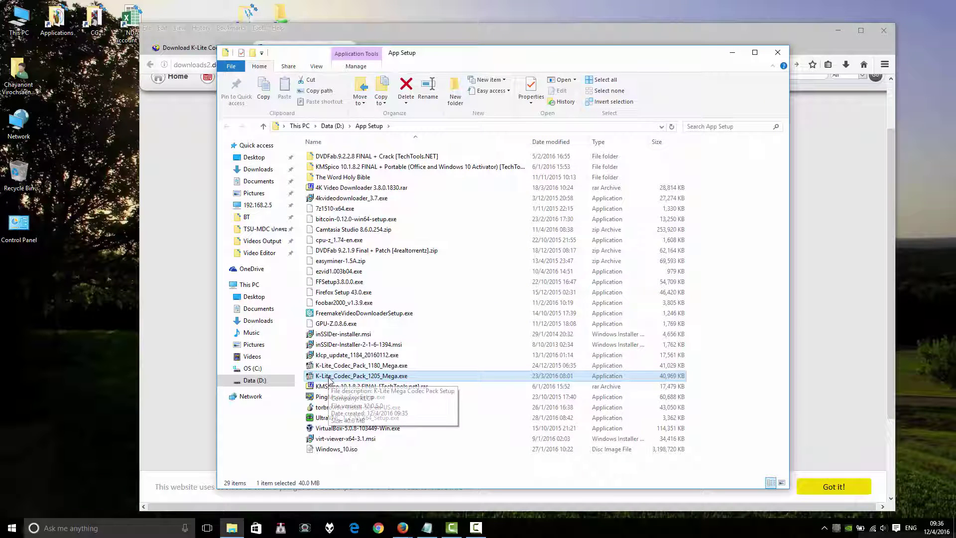
pyautogui.doubleClick(393, 377)
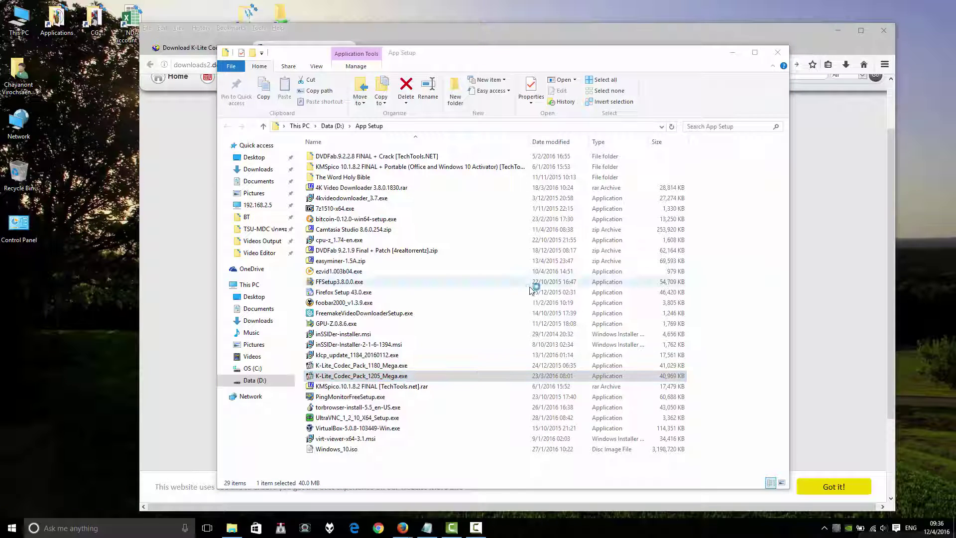
# Close Explorer, untick 'Perform quick upgrade' in setup and continue to Select Components
pyautogui.click(778, 55)
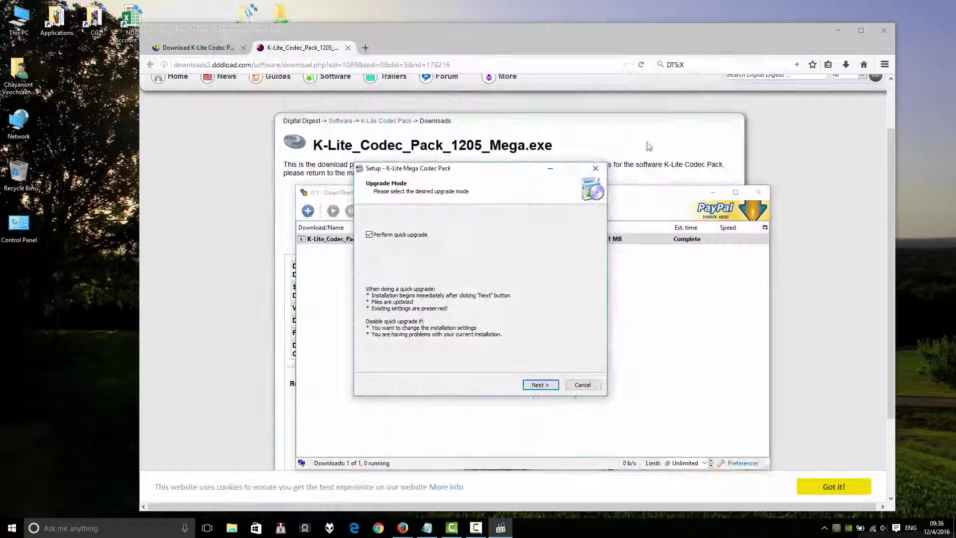
pyautogui.click(398, 237)
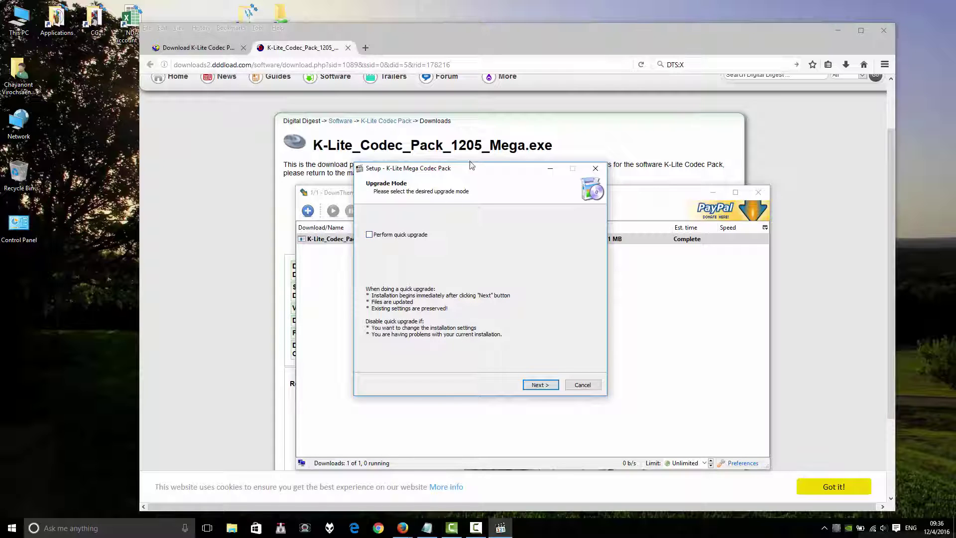
pyautogui.moveTo(472, 169); pyautogui.dragTo(254, 124)
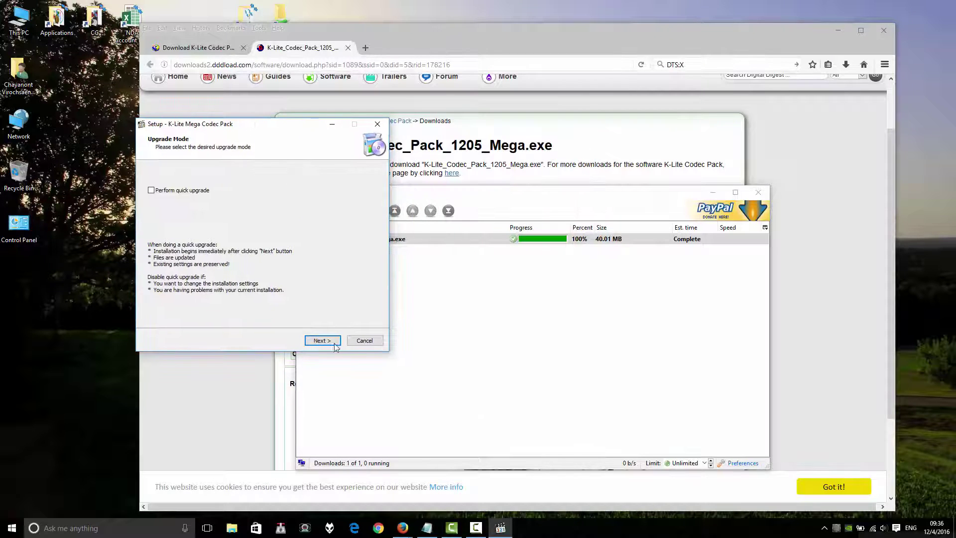
pyautogui.click(152, 192)
pyautogui.click(321, 342)
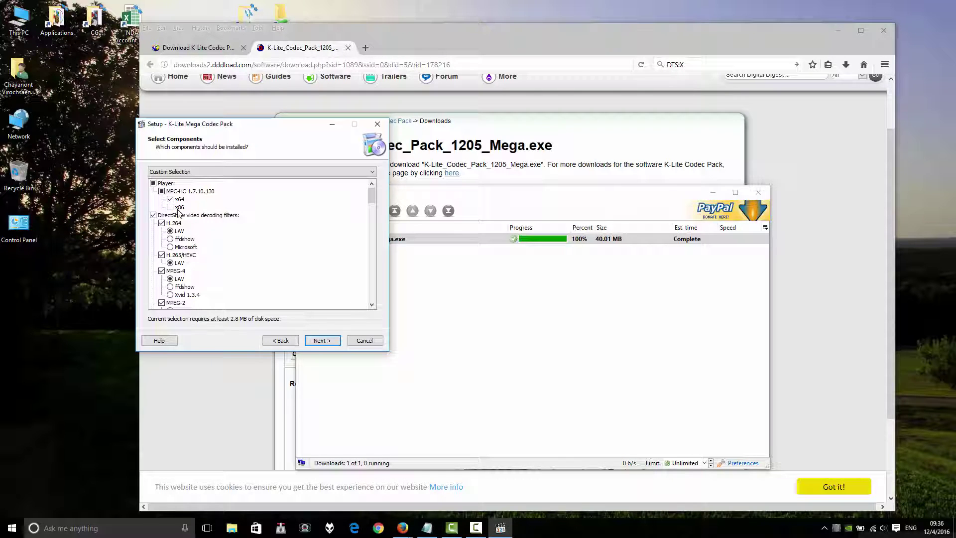
# Leave MPC-HC checked for x64 only and scroll through the remaining component list
pyautogui.click(171, 207)
pyautogui.click(170, 199)
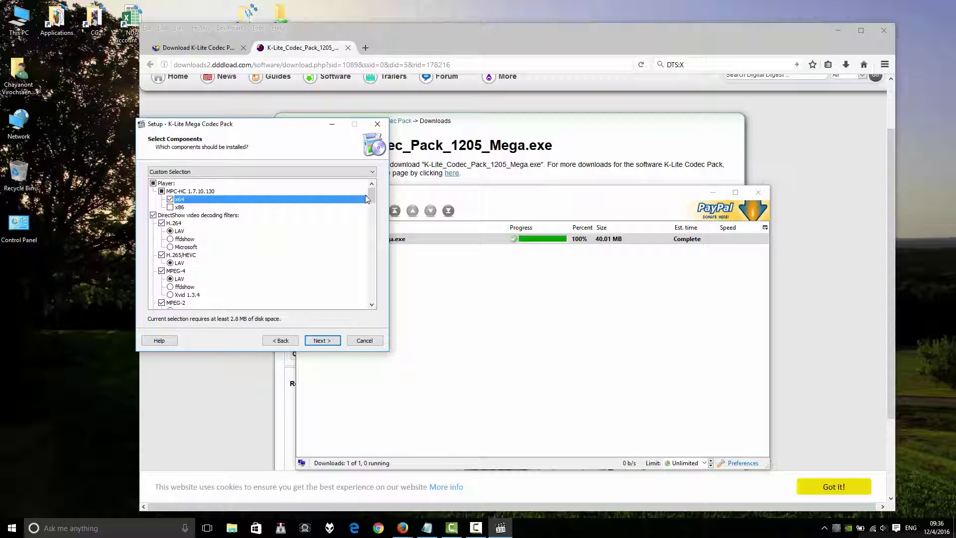
pyautogui.moveTo(372, 197); pyautogui.dragTo(367, 202)
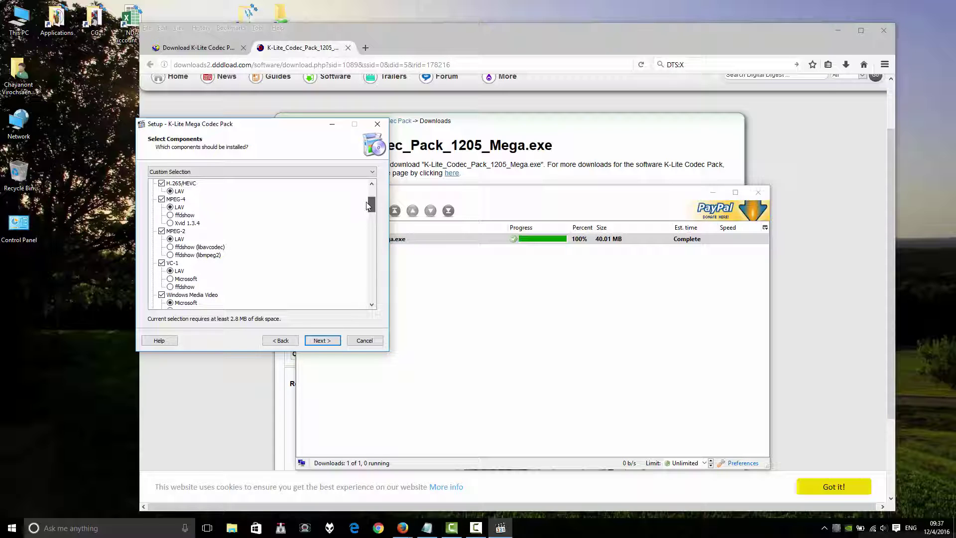
pyautogui.moveTo(367, 202); pyautogui.dragTo(371, 297)
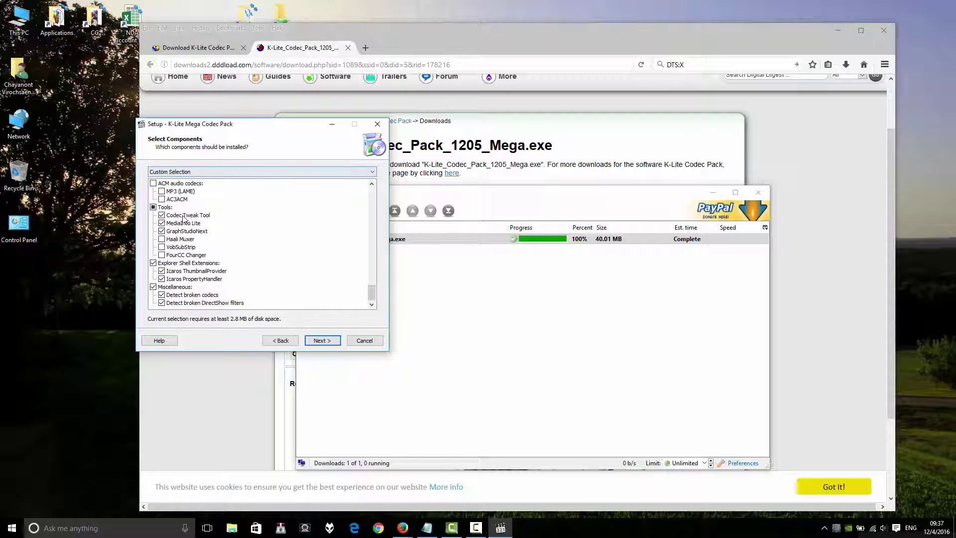
# Confirm the component selection and keep the default Additional Tasks, reaching Hardware Acceleration
pyautogui.click(321, 344)
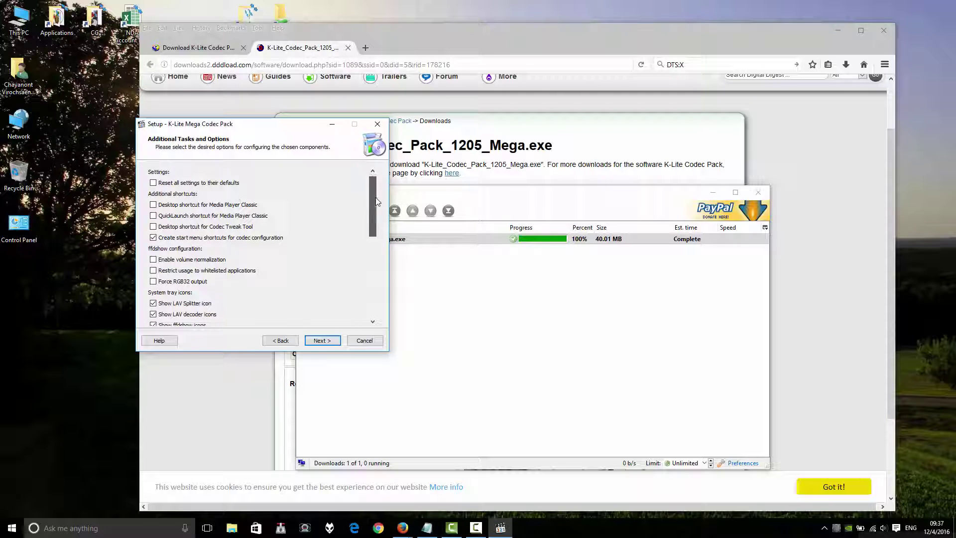
pyautogui.moveTo(373, 217); pyautogui.dragTo(384, 281)
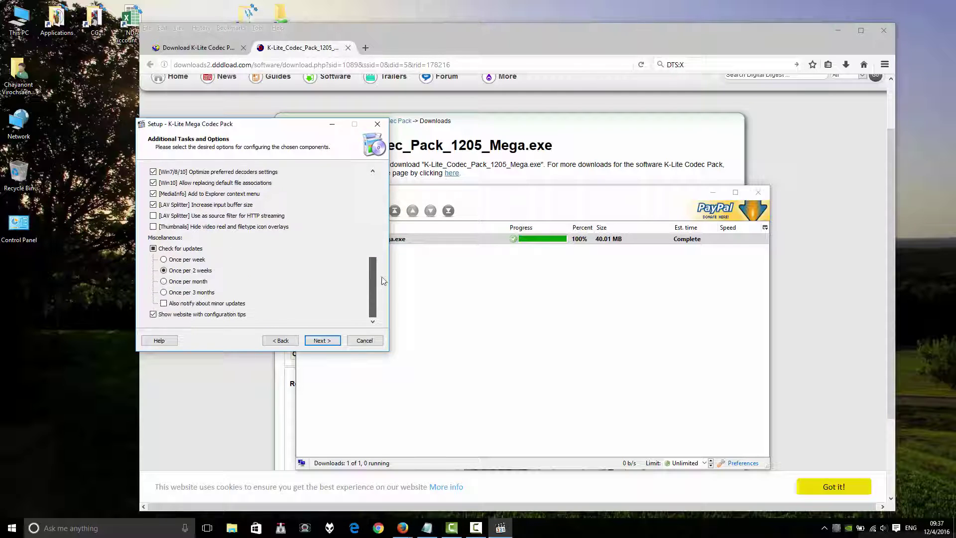
pyautogui.click(322, 340)
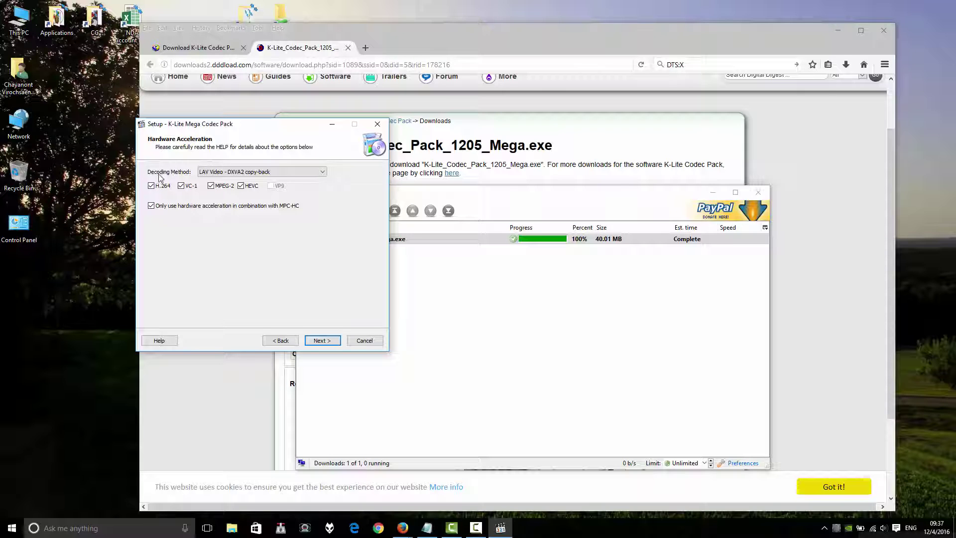
# Try Intel QuickSync, then set decoding back to LAV Video - DXVA2 copy-back and continue
pyautogui.click(219, 172)
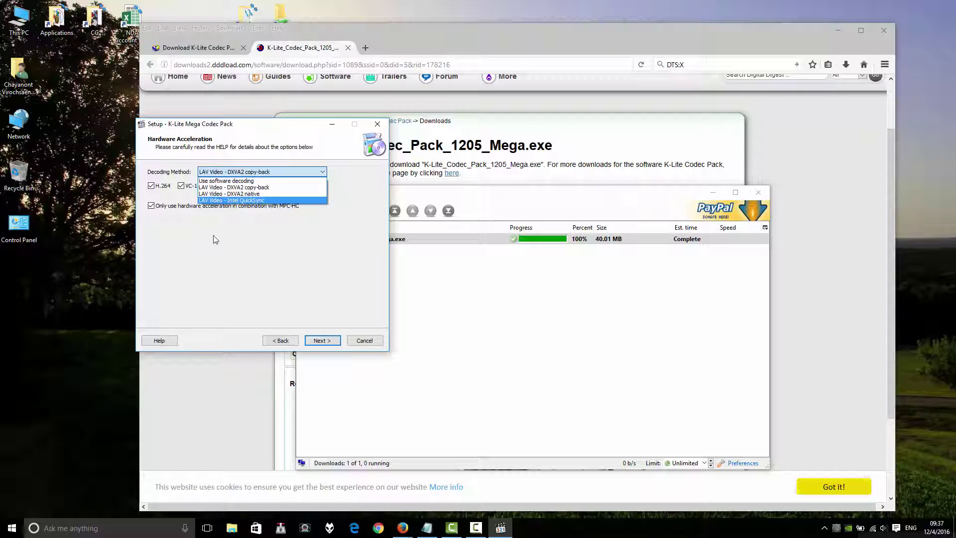
pyautogui.click(205, 249)
pyautogui.click(285, 173)
pyautogui.click(260, 200)
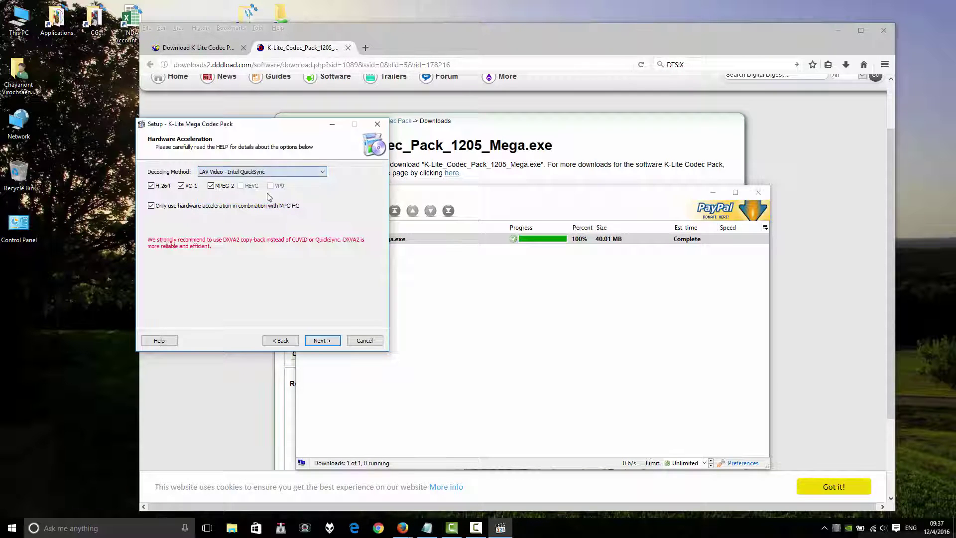
pyautogui.click(292, 173)
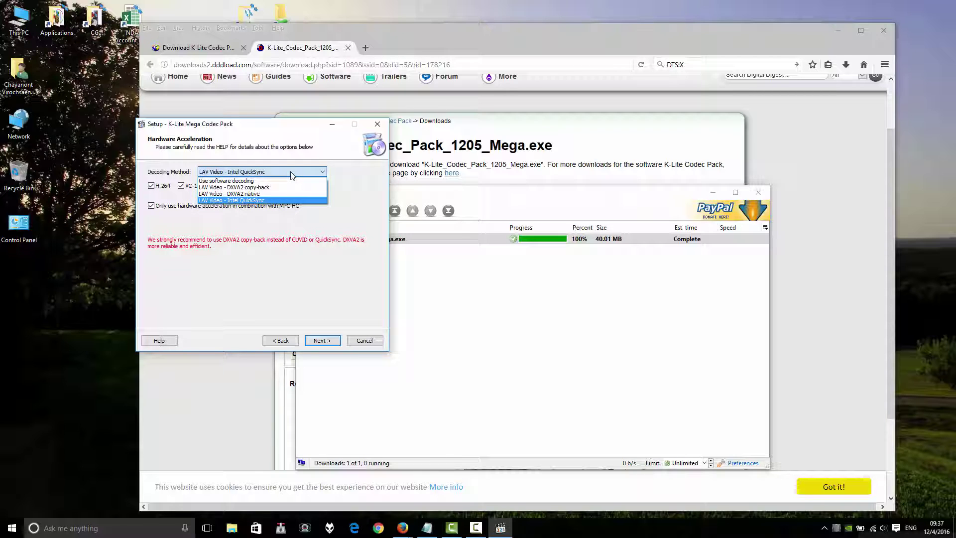
pyautogui.click(189, 245)
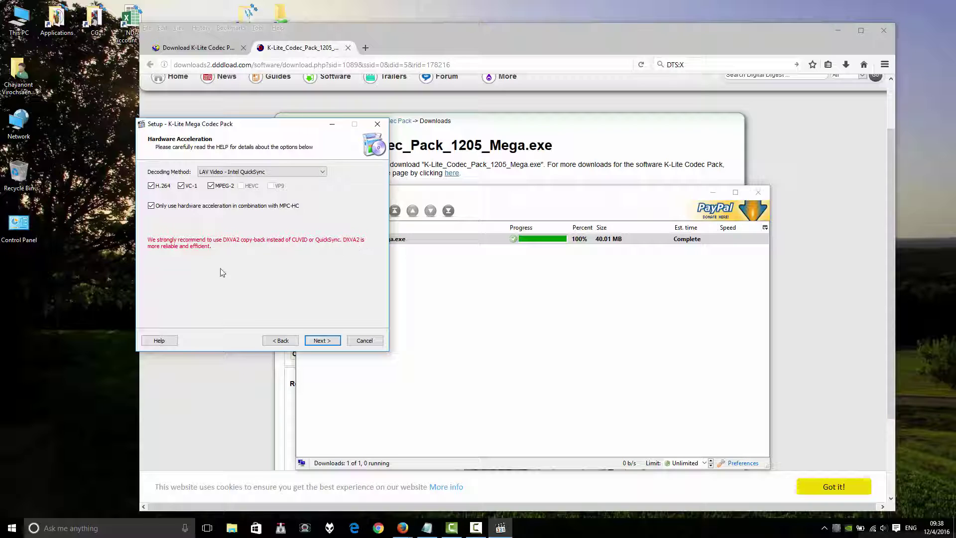
pyautogui.click(272, 171)
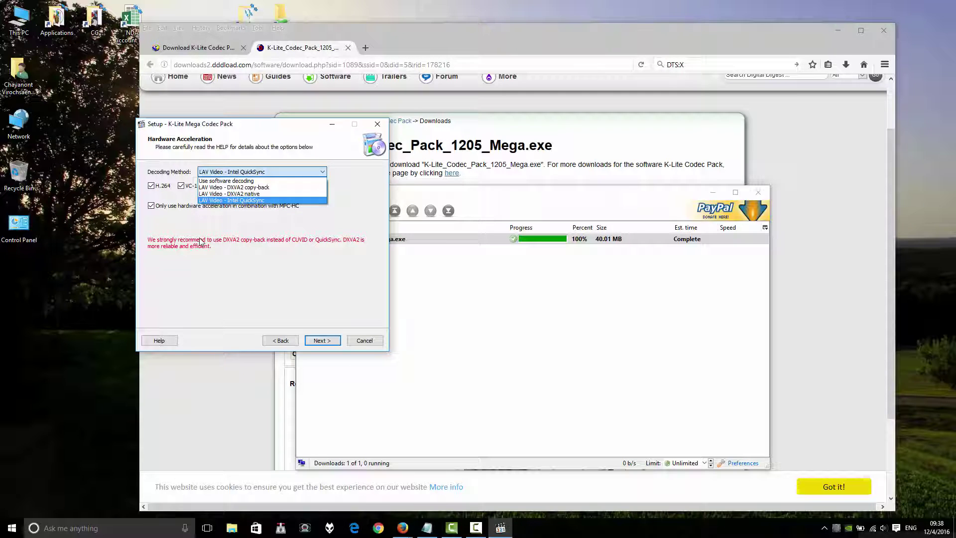
pyautogui.click(272, 188)
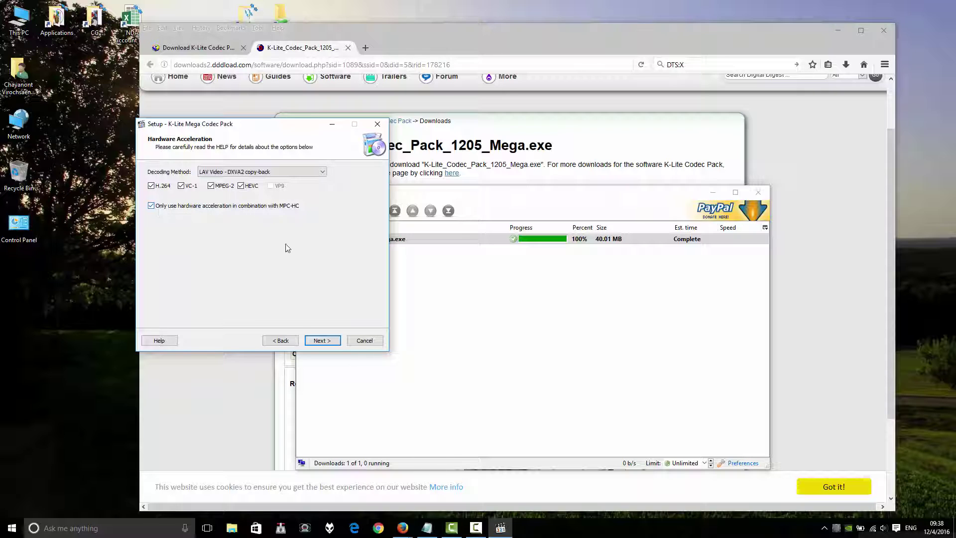
pyautogui.click(321, 343)
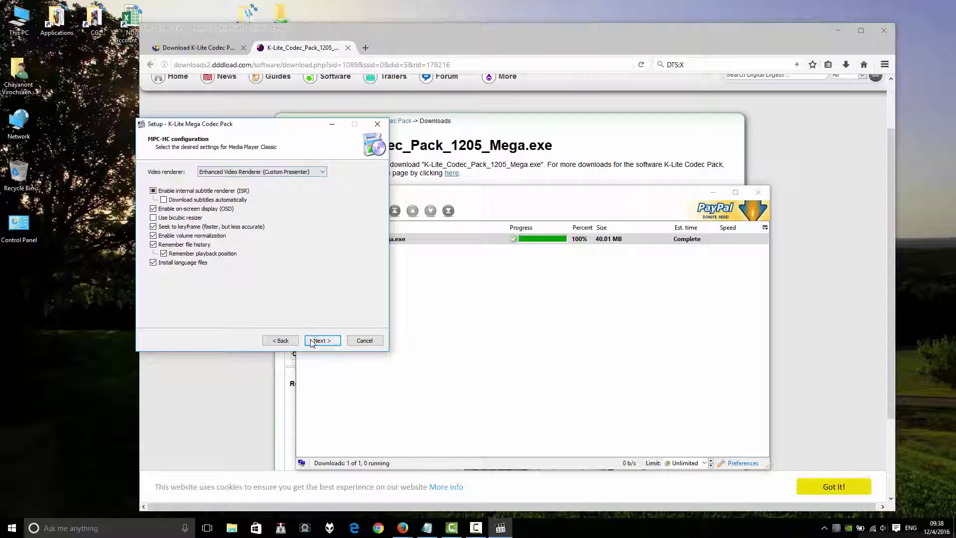
# Accept the default MPC-HC settings and keep Thai as primary and English as secondary language
pyautogui.click(316, 341)
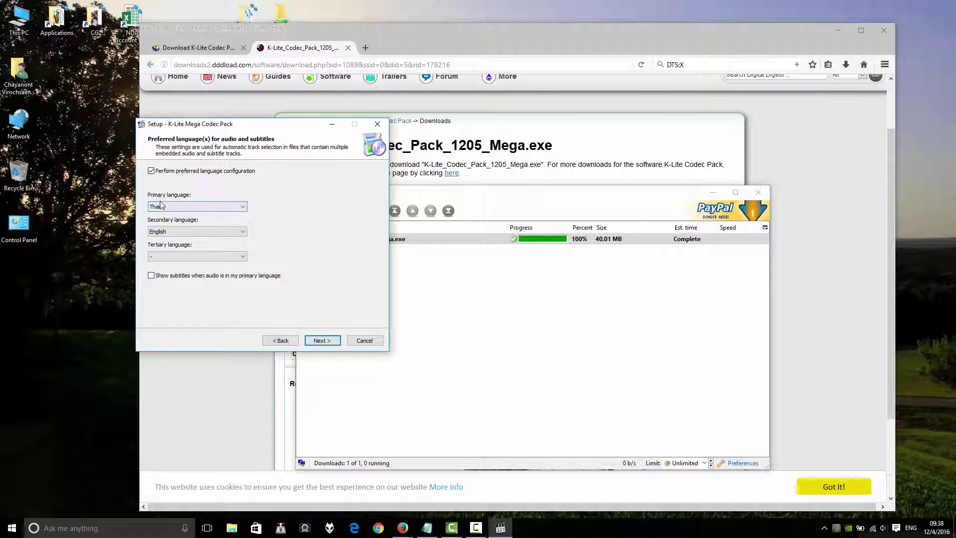
pyautogui.click(210, 207)
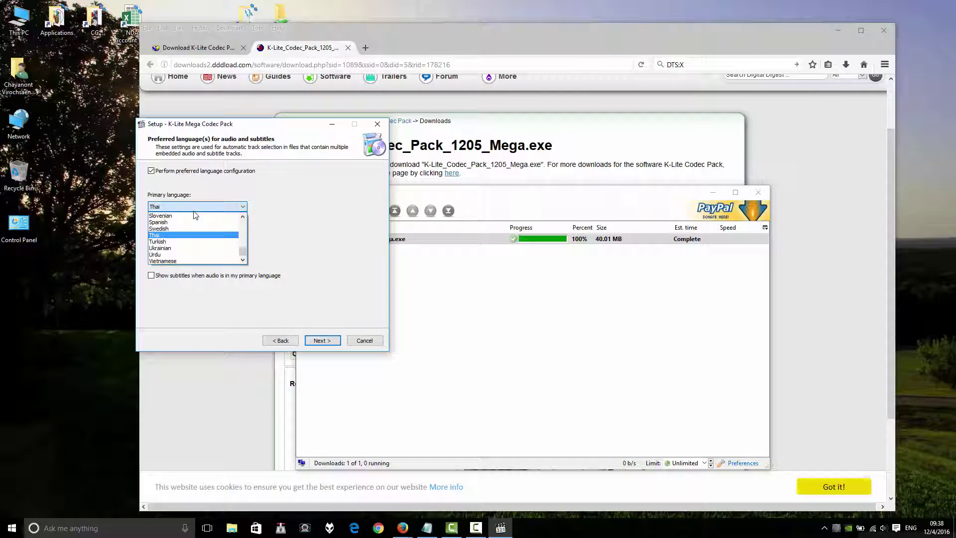
pyautogui.click(194, 214)
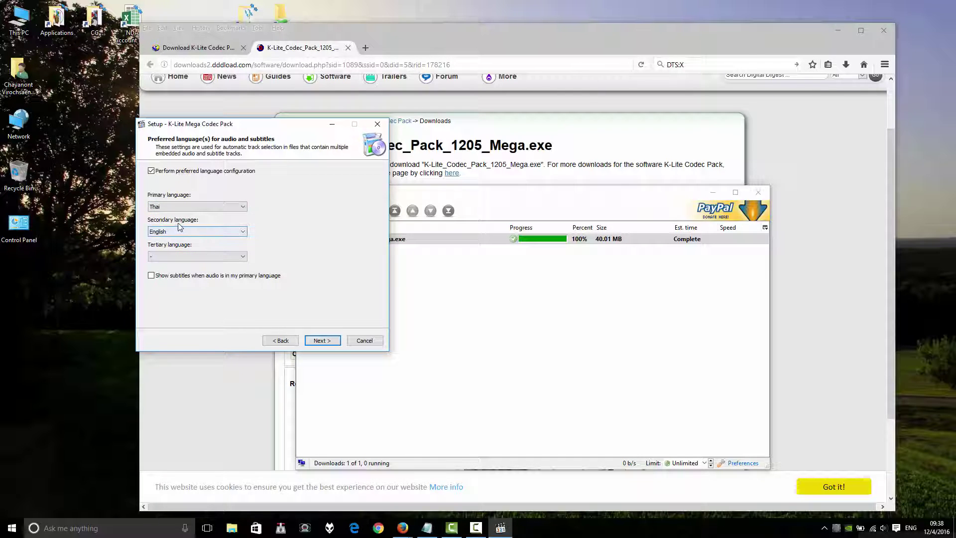
pyautogui.click(193, 232)
pyautogui.click(192, 239)
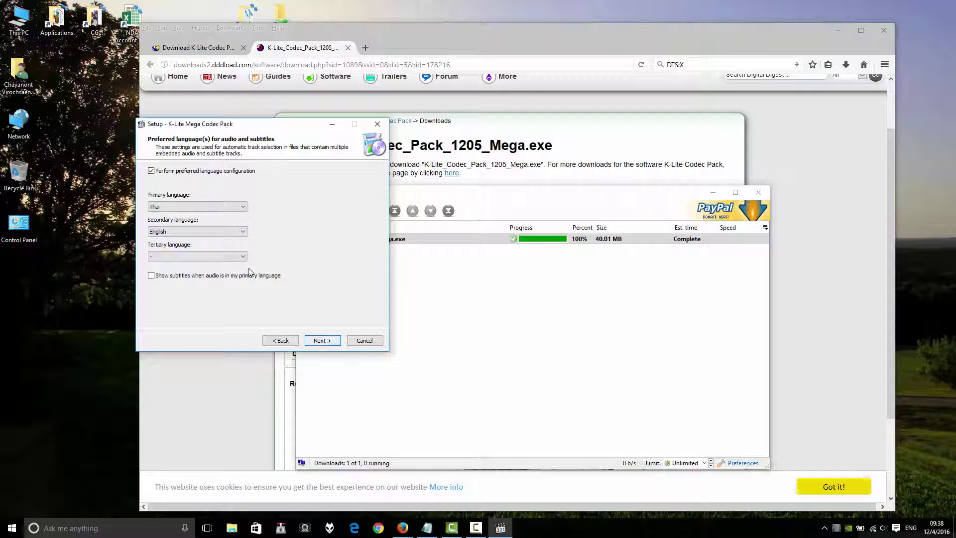
pyautogui.click(321, 341)
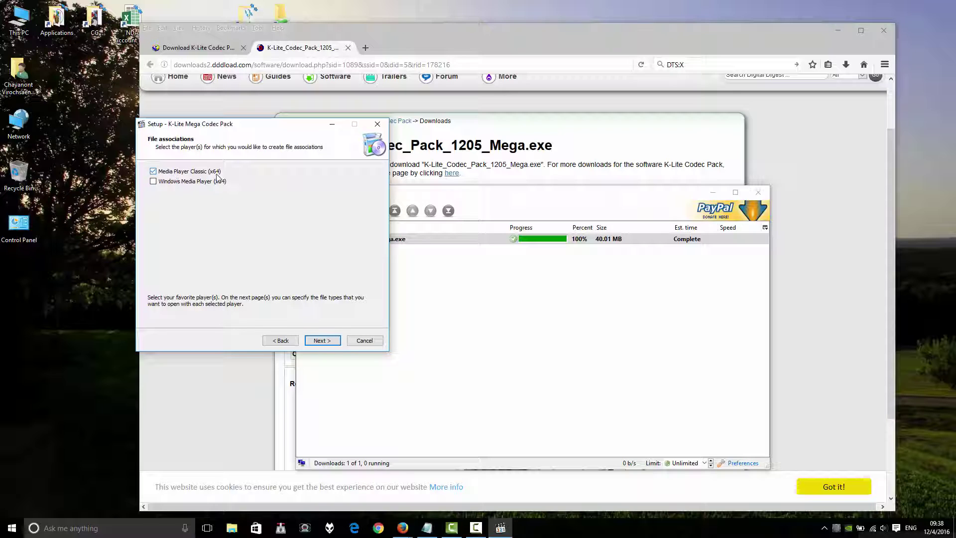
# Associate files with Media Player Classic (x64) only and accept all checked video and audio extensions
pyautogui.click(321, 342)
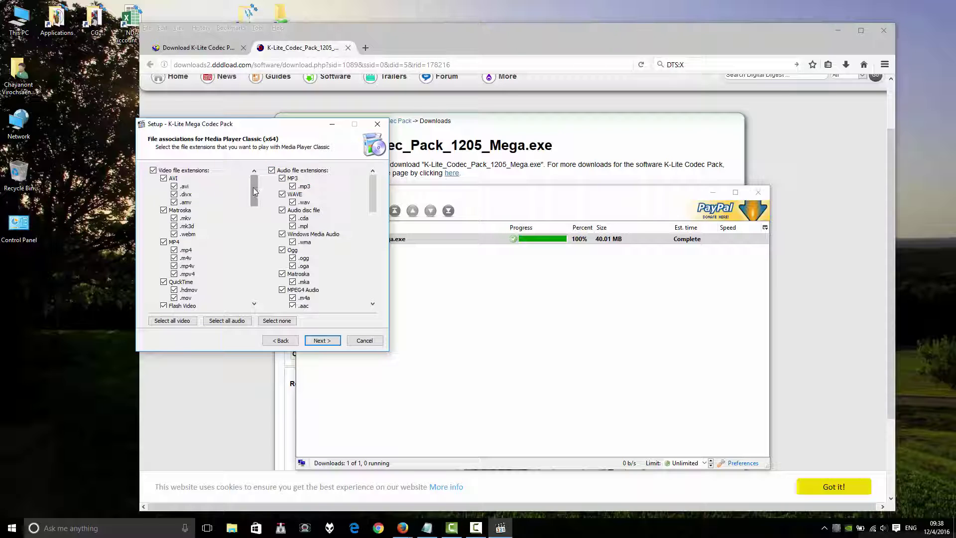
pyautogui.moveTo(255, 192); pyautogui.dragTo(255, 286)
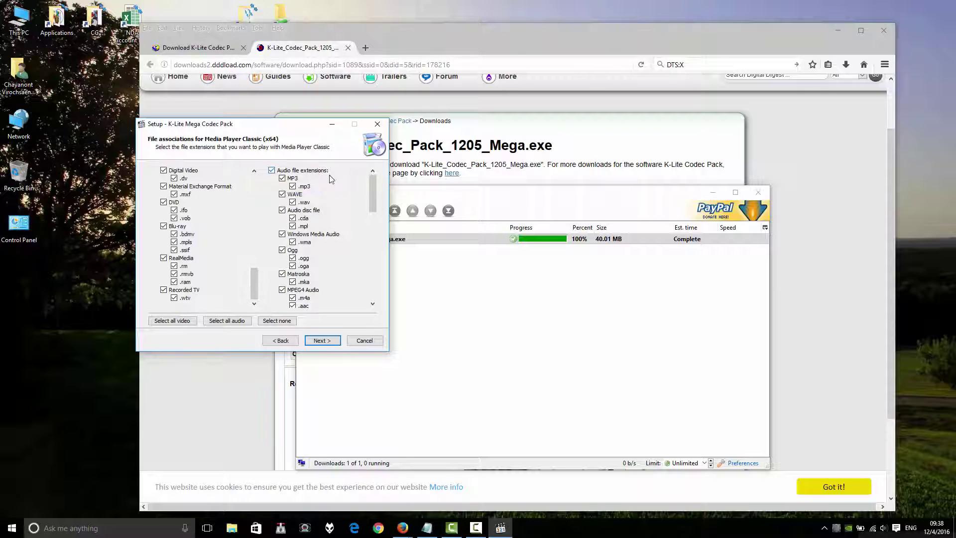
pyautogui.moveTo(373, 194); pyautogui.dragTo(349, 329)
pyautogui.click(317, 341)
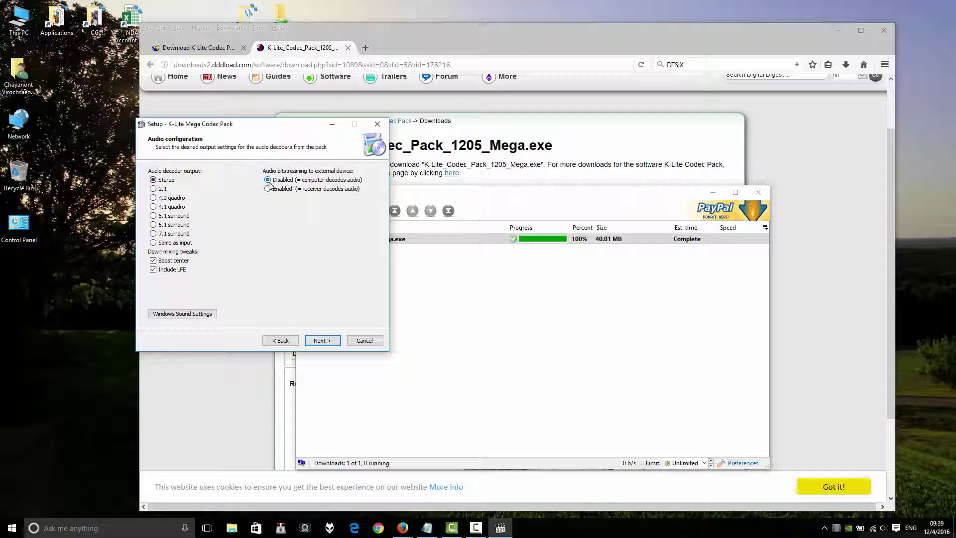
# Keep the stereo audio output settings and review the Ready to Install summary
pyautogui.click(322, 341)
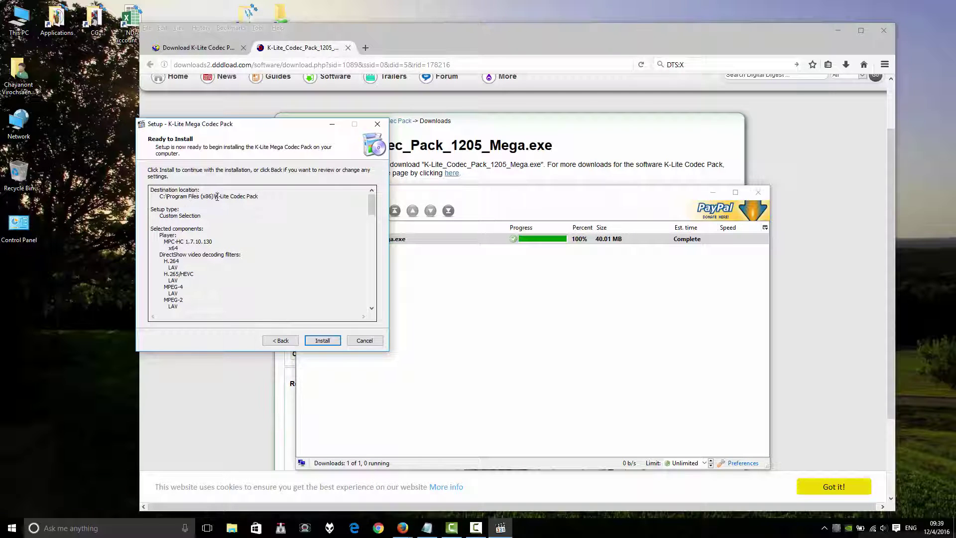
pyautogui.moveTo(371, 202); pyautogui.dragTo(377, 320)
# Start installing the codec pack and close the DownThemAll window and Firefox
pyautogui.click(321, 341)
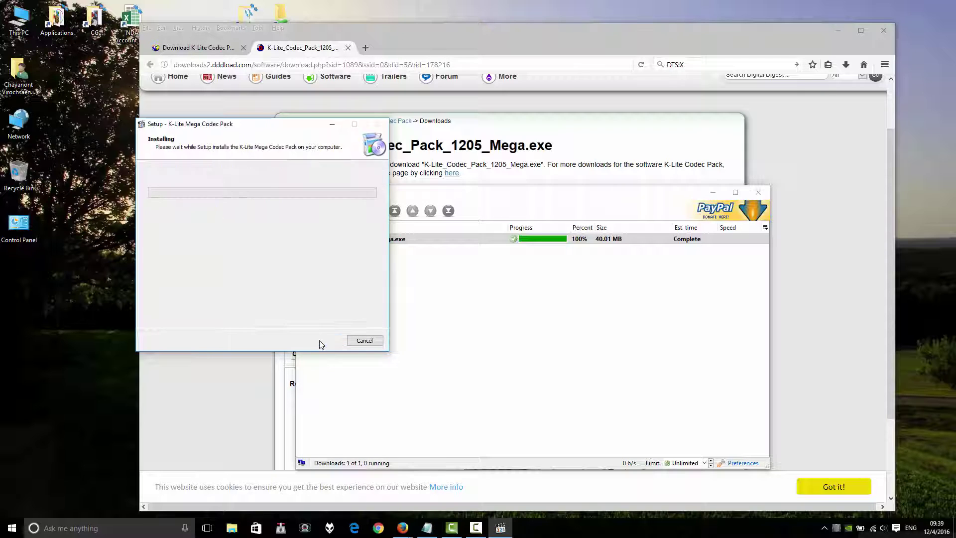
pyautogui.click(724, 179)
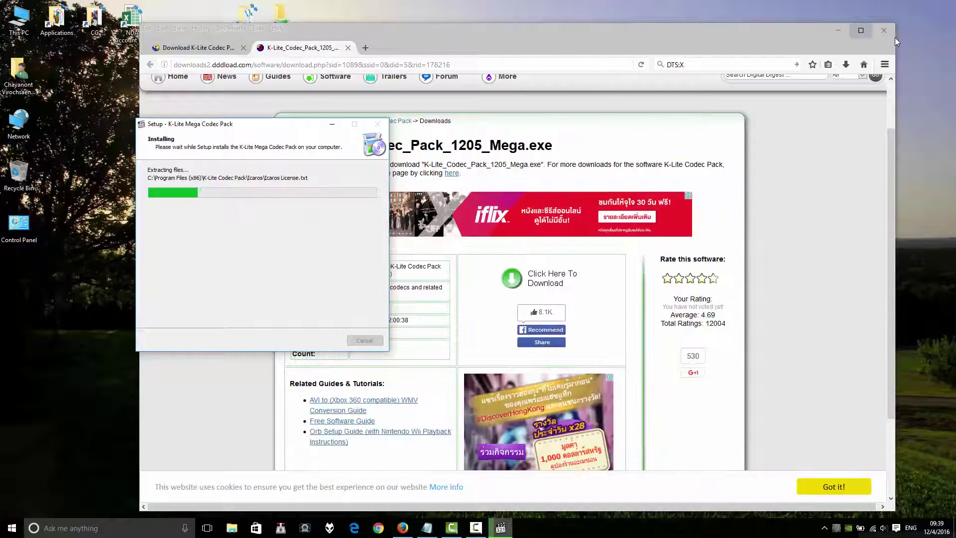
pyautogui.click(882, 31)
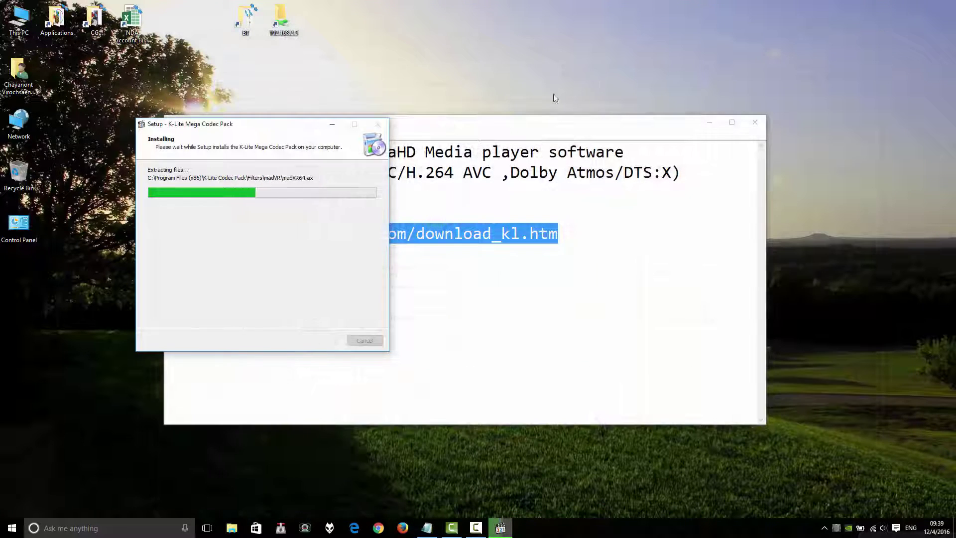
# Move Notepad aside and minimize it, then reposition the finished setup window higher
pyautogui.moveTo(589, 104); pyautogui.dragTo(734, 94)
pyautogui.moveTo(239, 123); pyautogui.dragTo(334, 243)
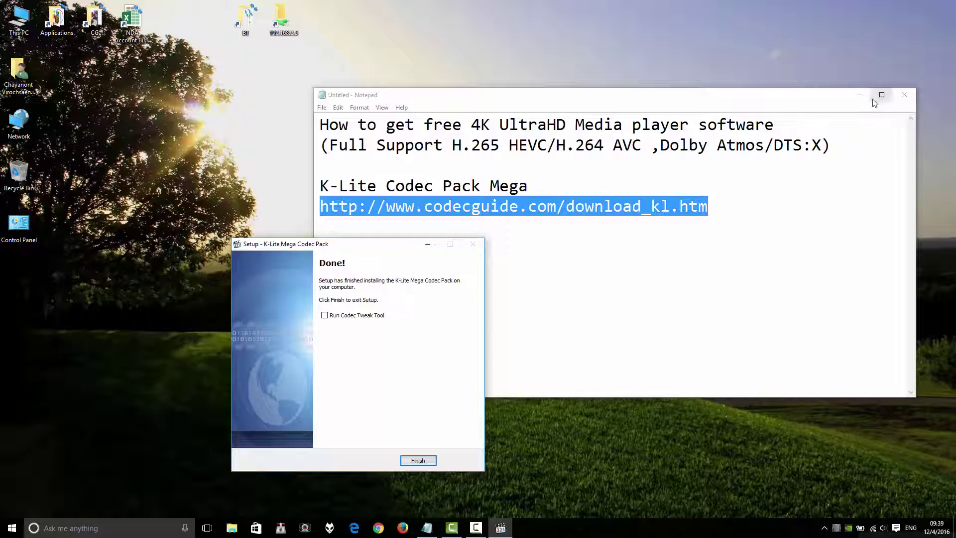
pyautogui.click(859, 95)
pyautogui.moveTo(332, 243); pyautogui.dragTo(382, 109)
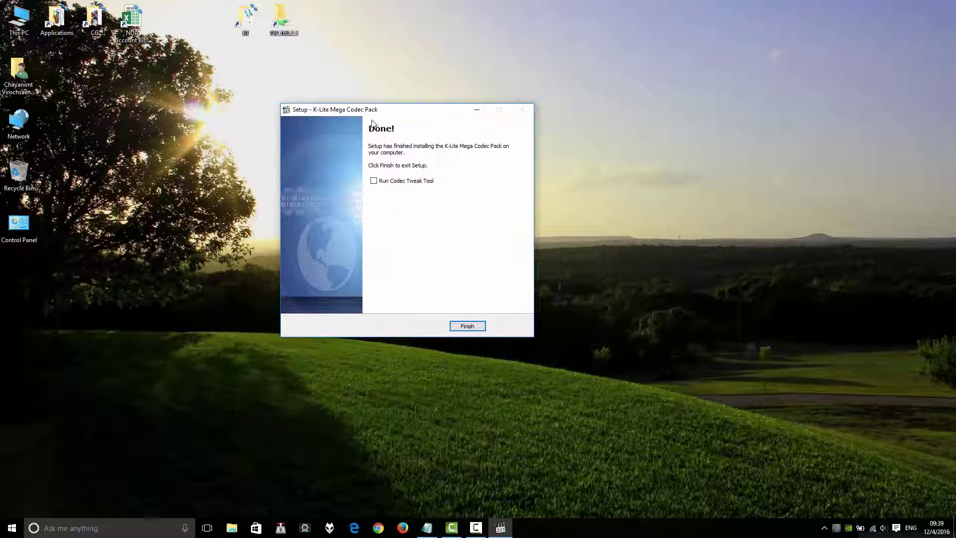